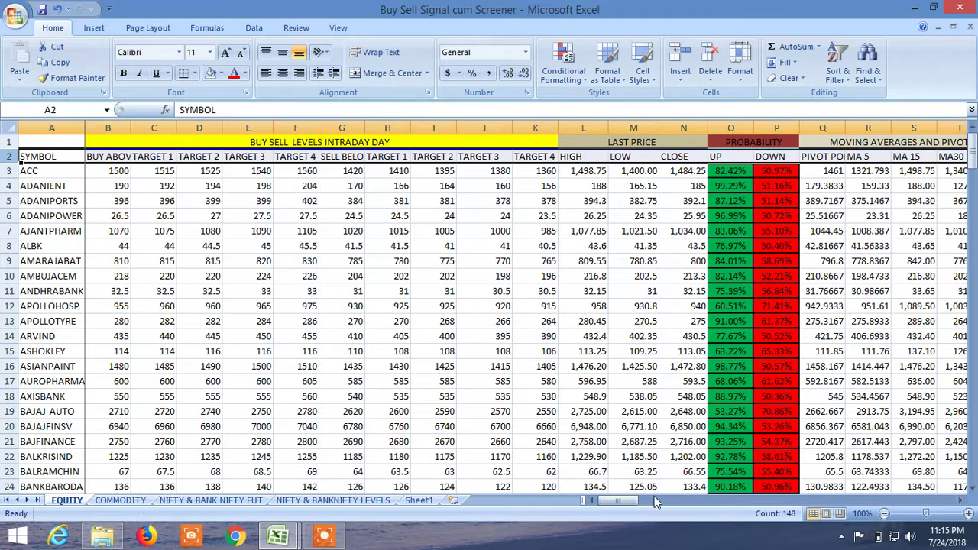
# Turn on filtering for the header row of the EQUITY sheet
pyautogui.moveTo(623, 505)
pyautogui.mouseDown()
pyautogui.moveTo(898, 472)
pyautogui.moveTo(614, 504)
pyautogui.mouseUp()
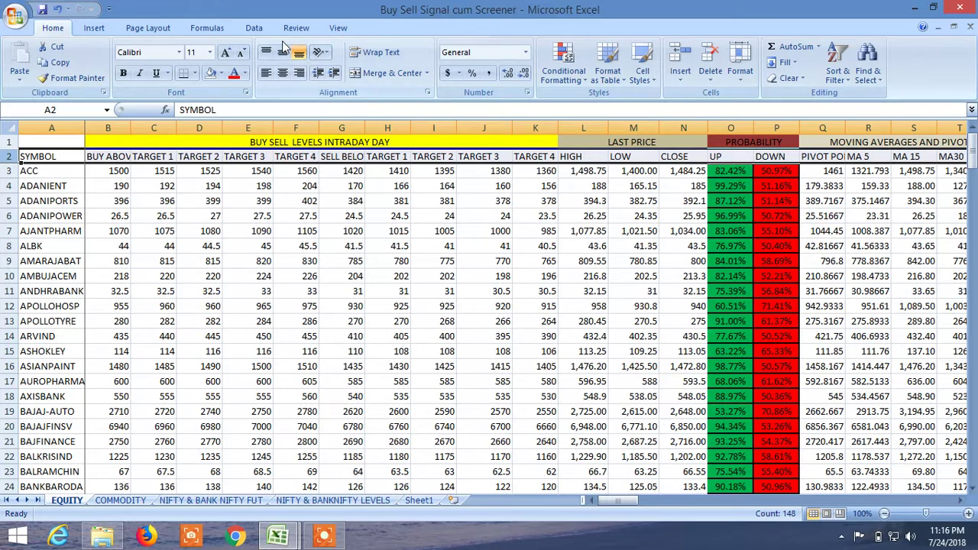
pyautogui.click(251, 31)
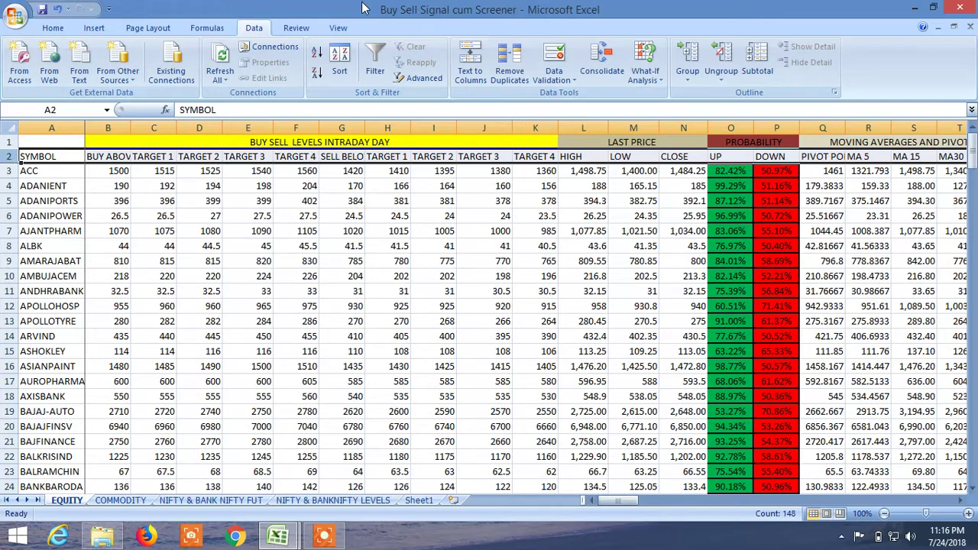
pyautogui.click(374, 62)
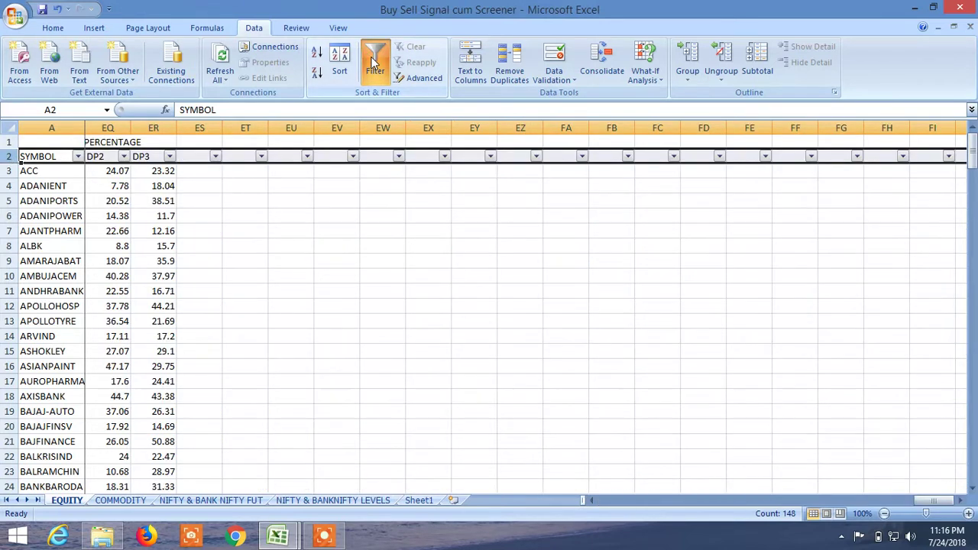
# Filter the VOLATILITY DAILY column to show only rows with values greater than 1.6
pyautogui.moveTo(924, 501); pyautogui.dragTo(906, 481)
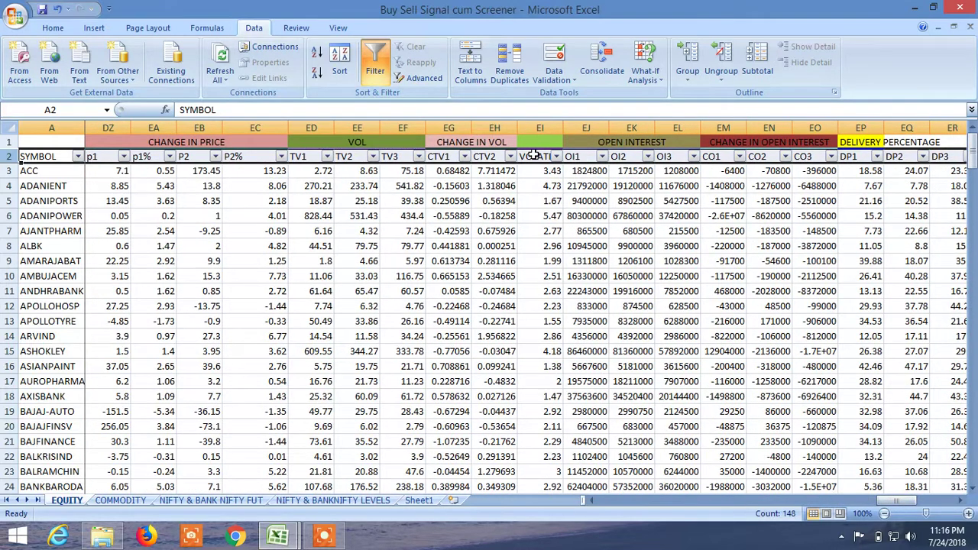
pyautogui.click(557, 155)
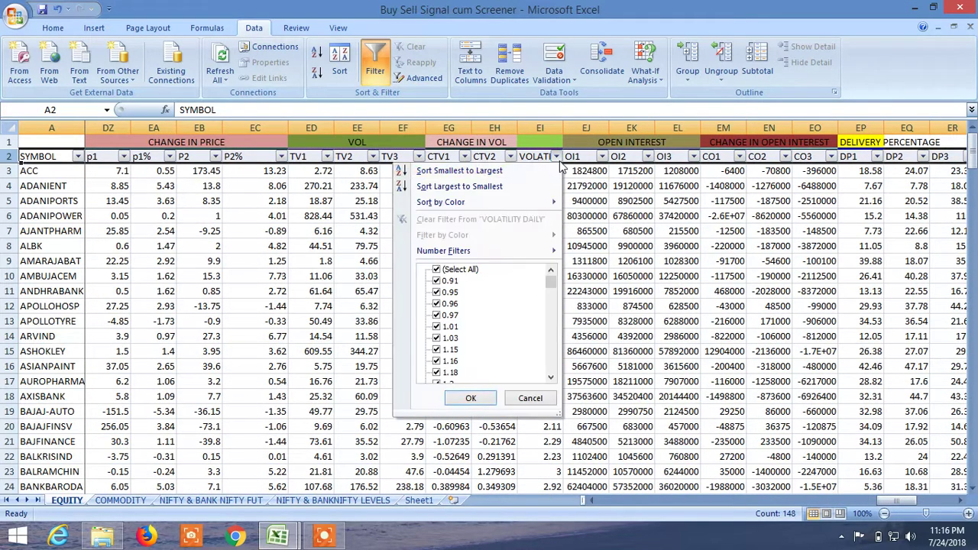
pyautogui.moveTo(487, 257)
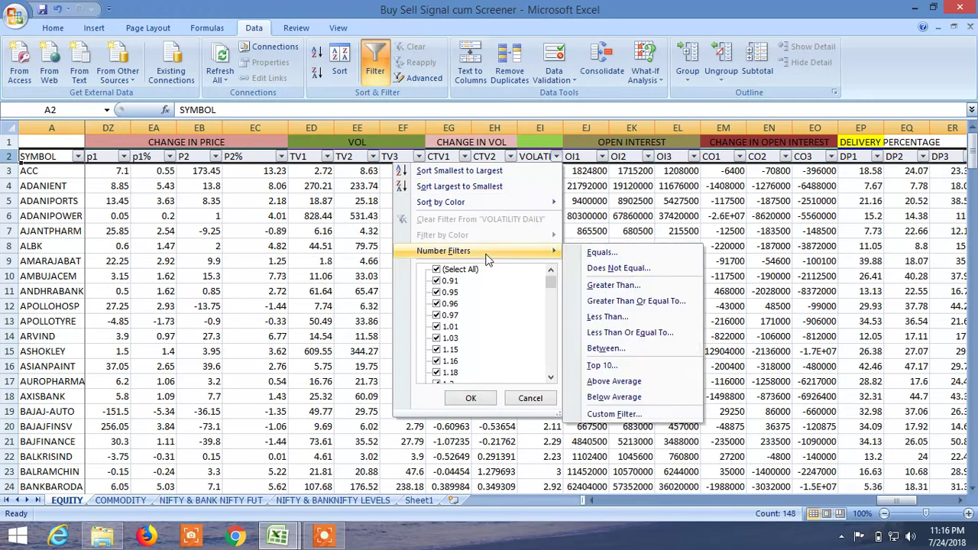
pyautogui.click(615, 285)
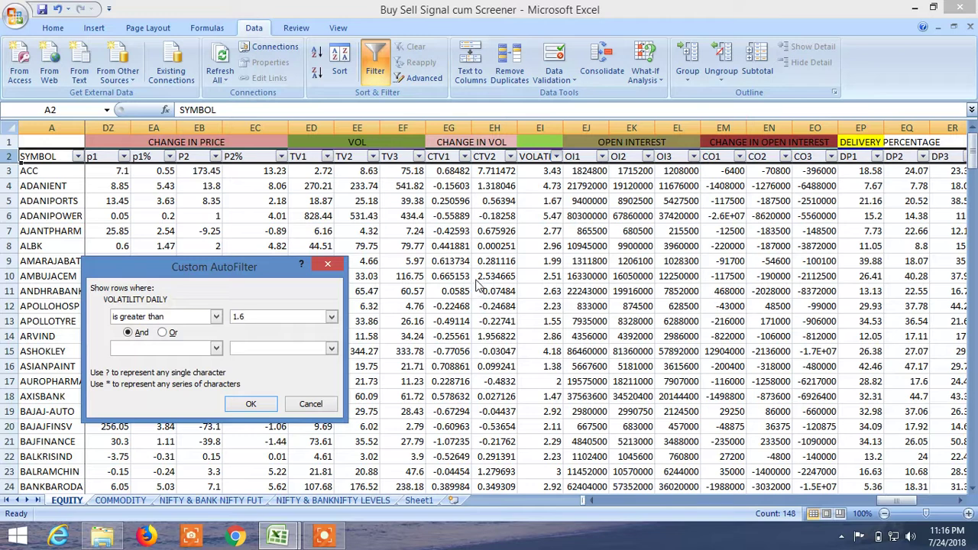
pyautogui.click(255, 405)
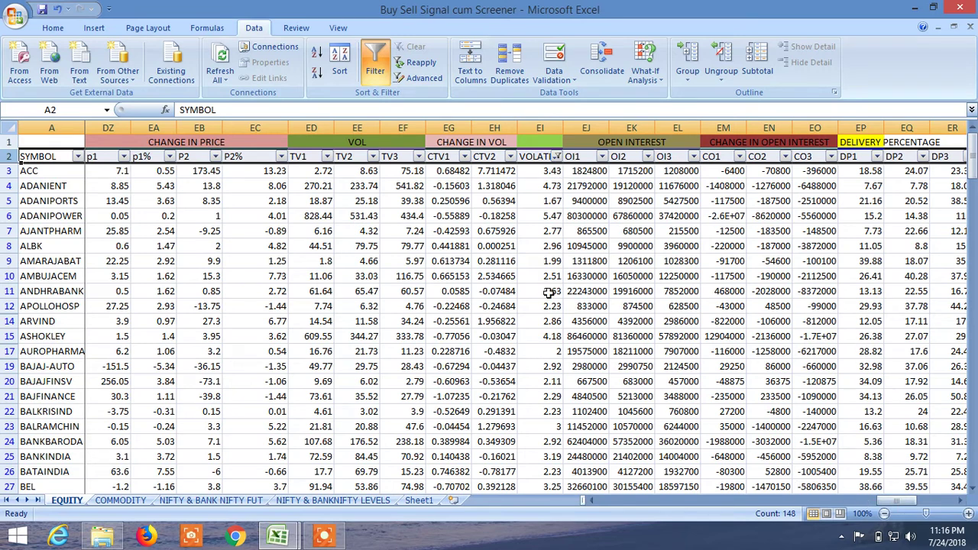
# Filter the TV3 volume column to show only rows with values greater than 5
pyautogui.click(418, 156)
pyautogui.moveTo(325, 257)
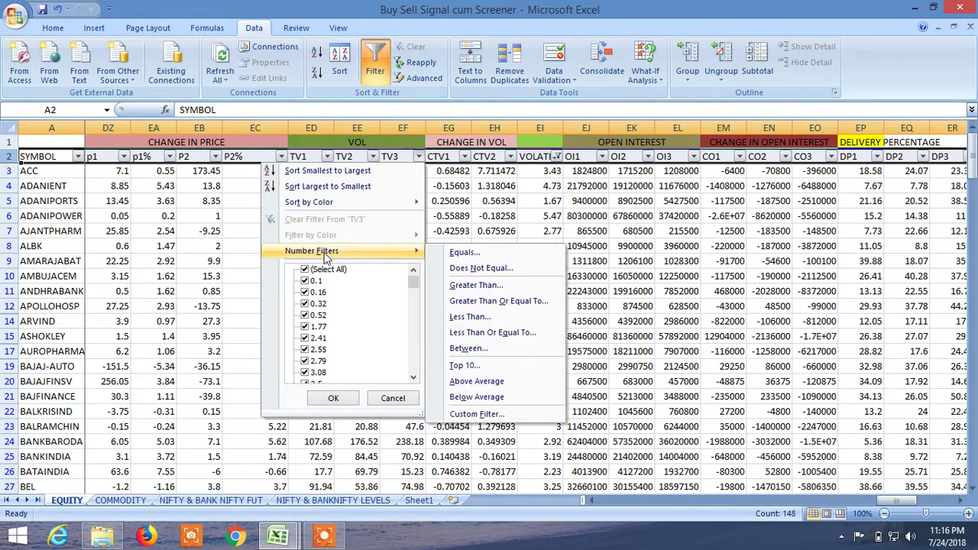
pyautogui.click(475, 287)
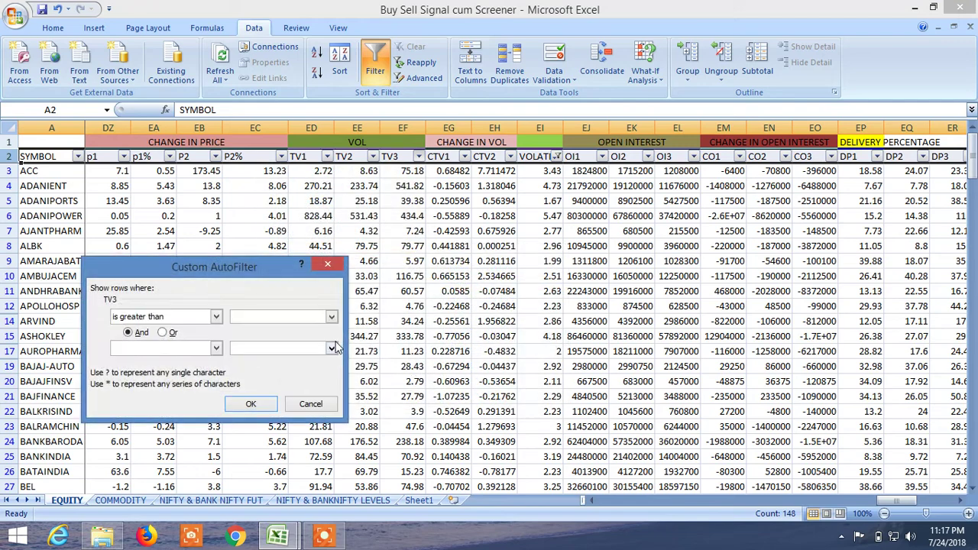
pyautogui.write('5')
pyautogui.click(249, 404)
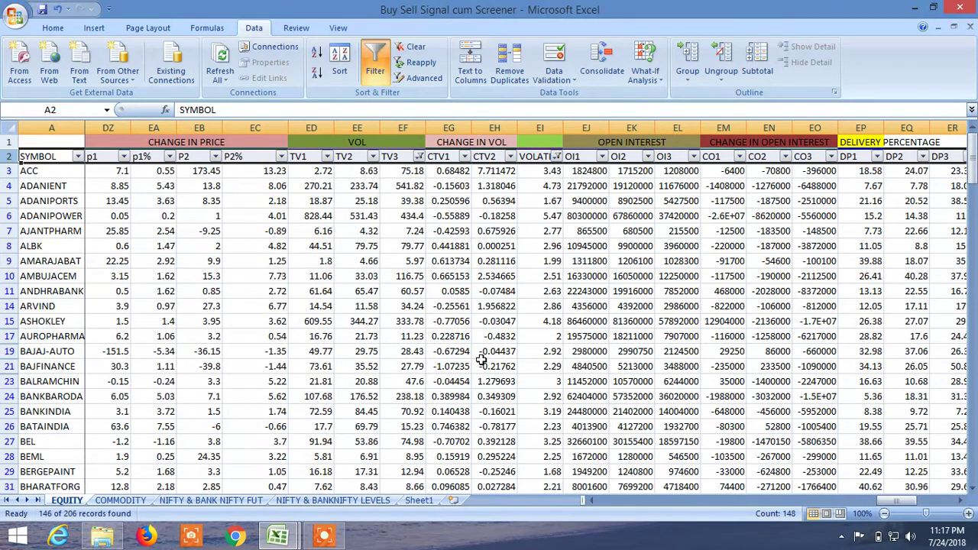
# Filter the CLOSE column under LAST PRICE to show only prices greater than 100
pyautogui.moveTo(890, 503); pyautogui.dragTo(544, 504)
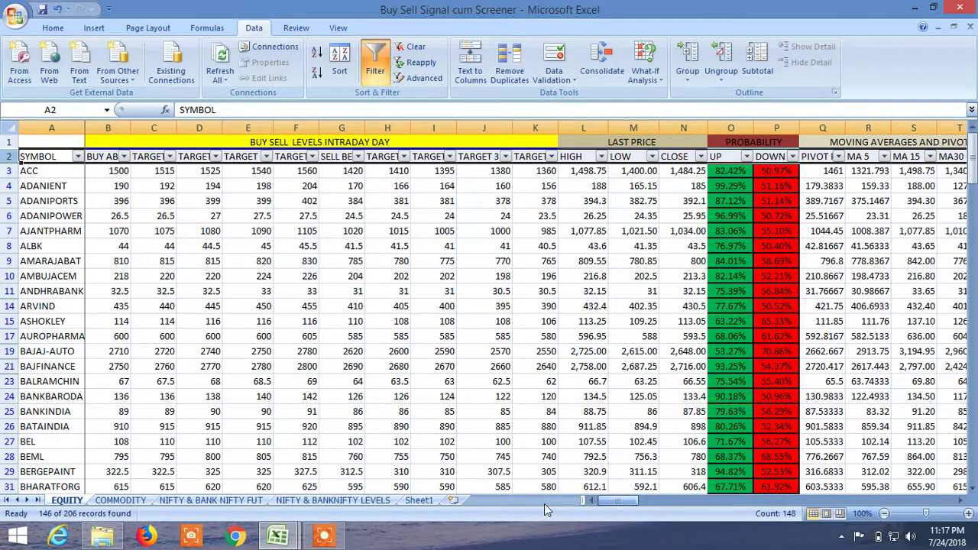
pyautogui.click(699, 157)
pyautogui.moveTo(653, 258)
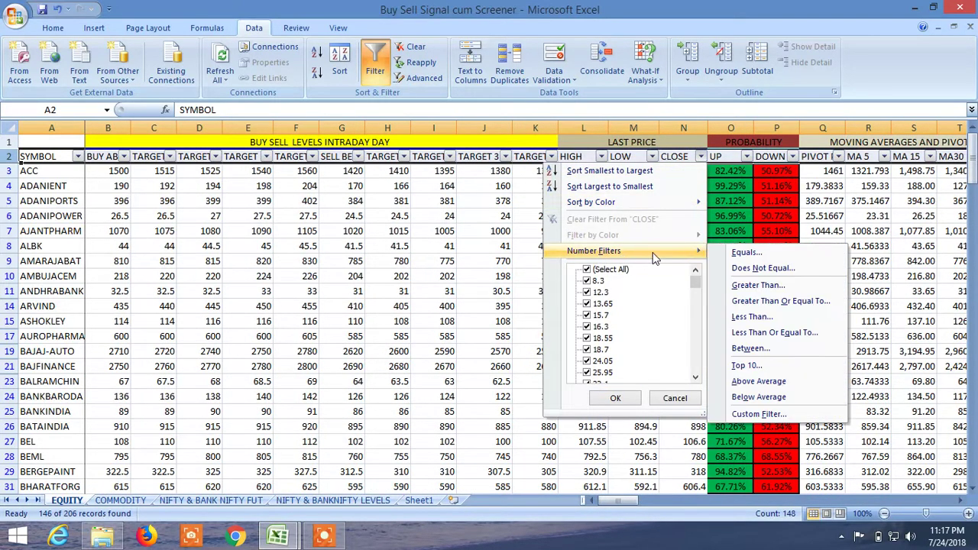
pyautogui.click(785, 285)
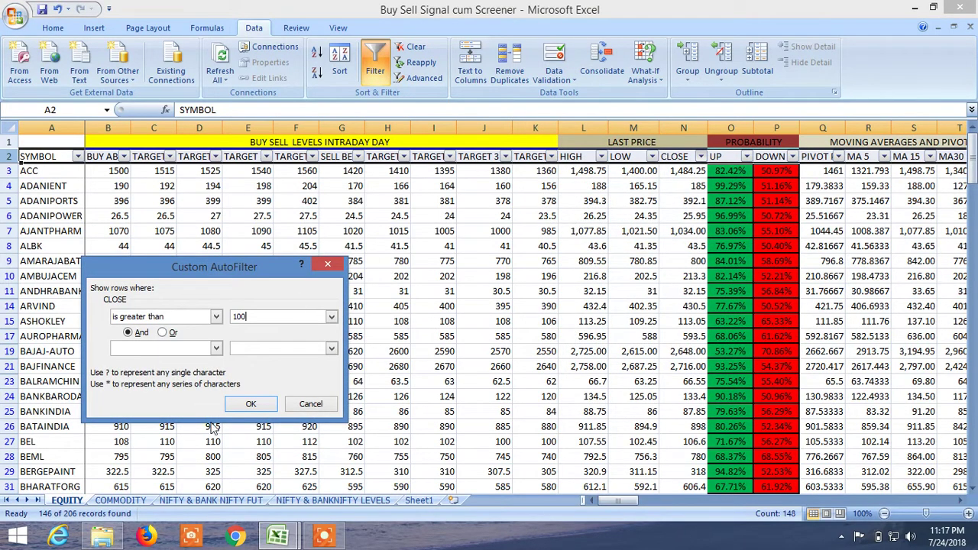
pyautogui.click(266, 403)
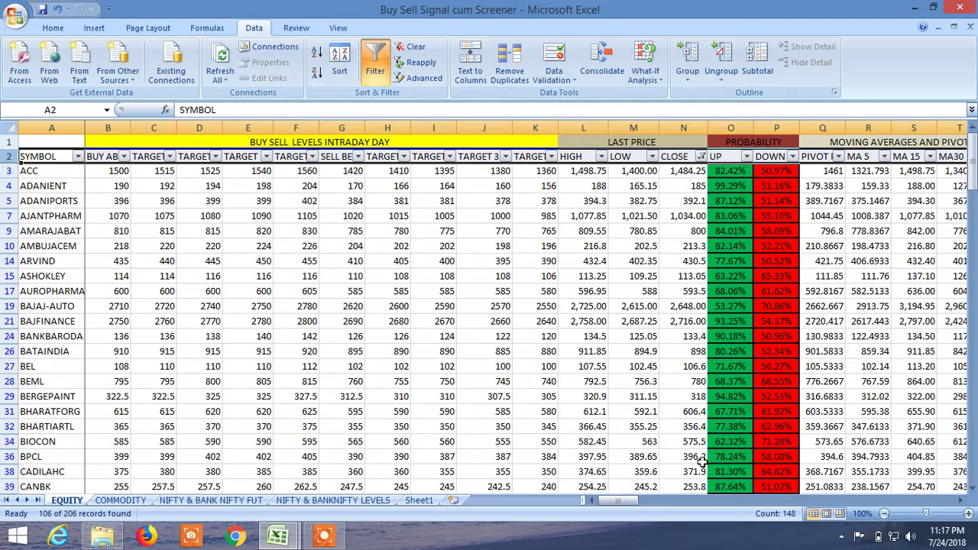
# Filter the NEW 1W HIGH column to exclude FALSE and keep only the 0 entries
pyautogui.moveTo(613, 496); pyautogui.dragTo(852, 494)
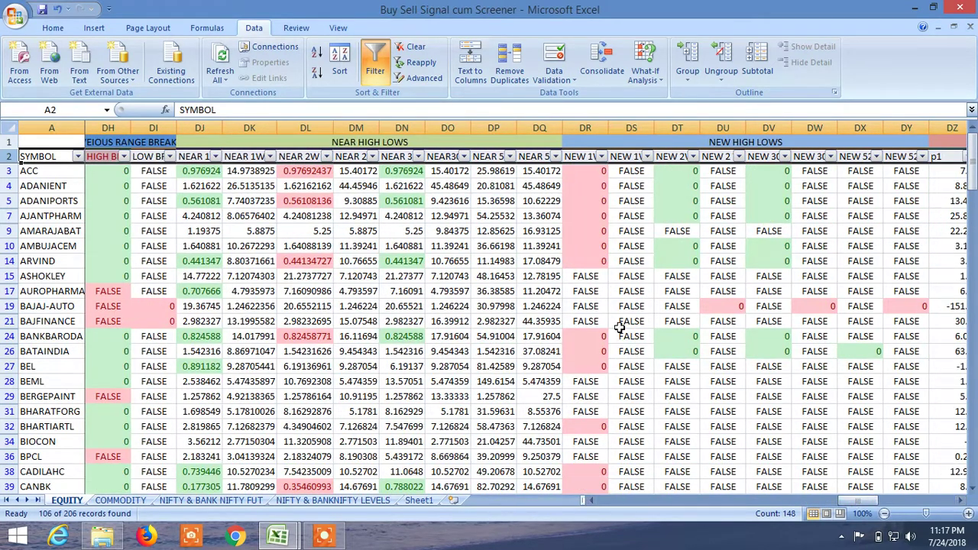
pyautogui.click(601, 156)
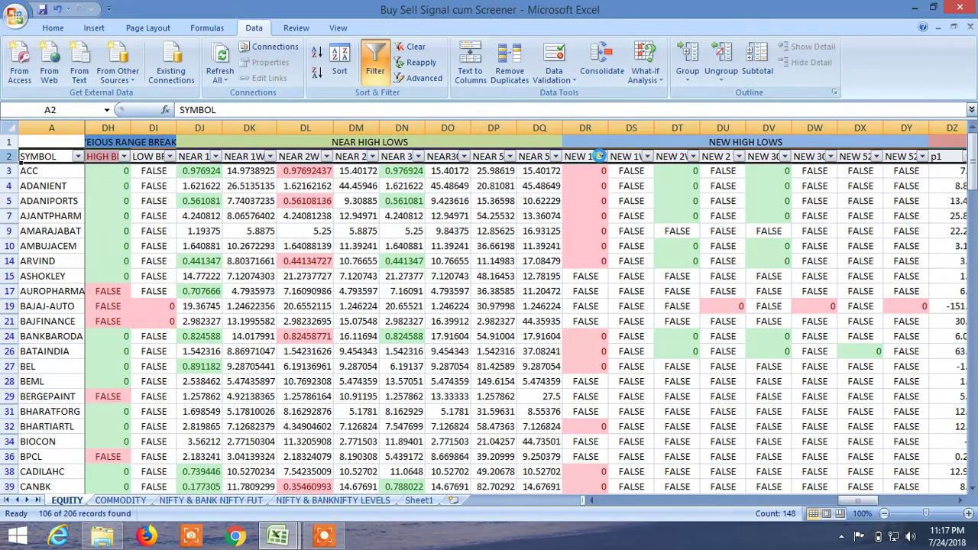
pyautogui.click(487, 293)
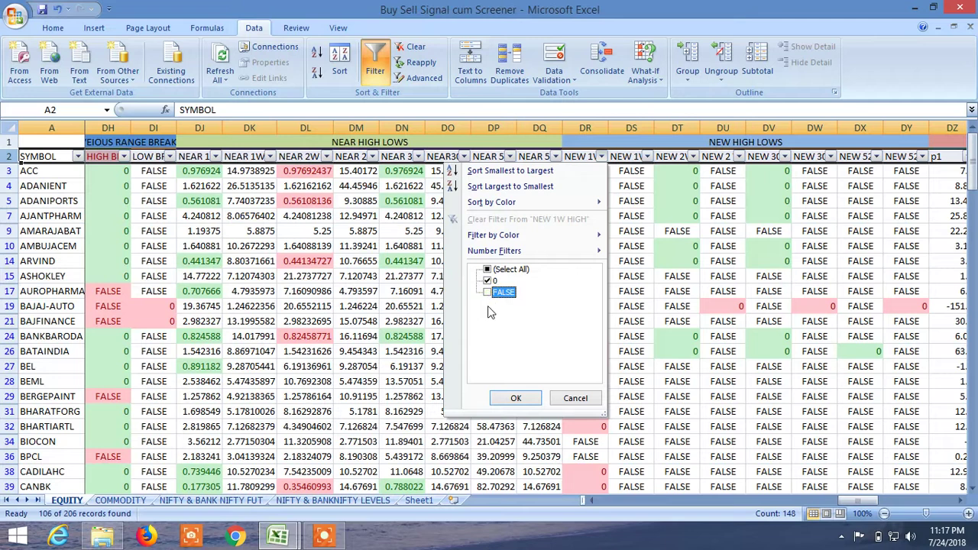
pyautogui.click(514, 398)
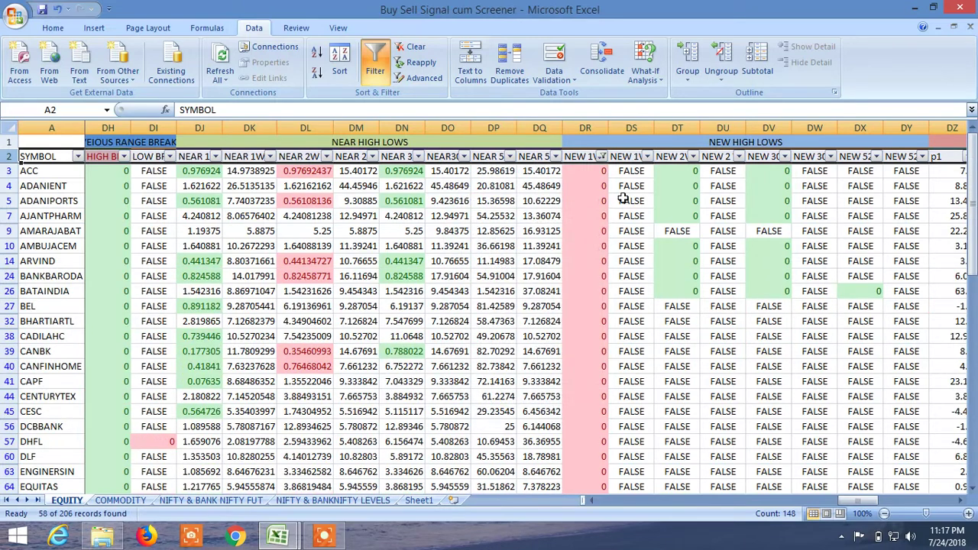
# Filter the NEW 2W HIGH column to exclude FALSE and keep only the 0 entries
pyautogui.click(694, 157)
pyautogui.click(581, 295)
pyautogui.click(578, 293)
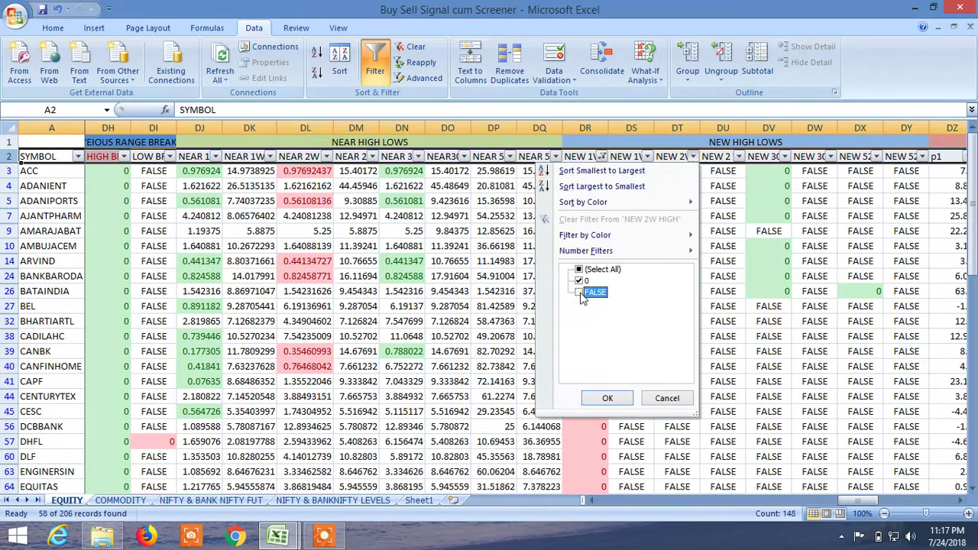
pyautogui.click(605, 398)
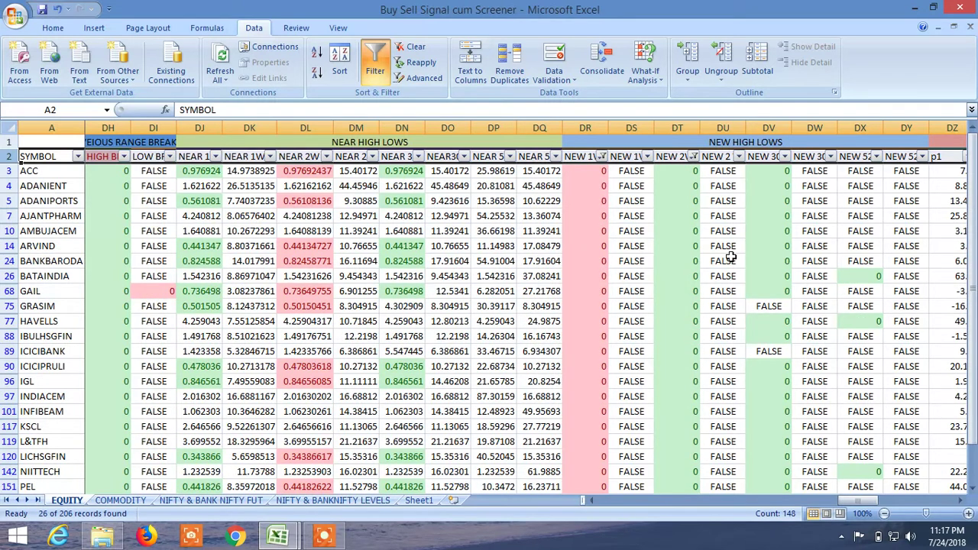
# Filter the NEW 30D HIGH column to exclude FALSE and keep only the 0 entries
pyautogui.click(785, 156)
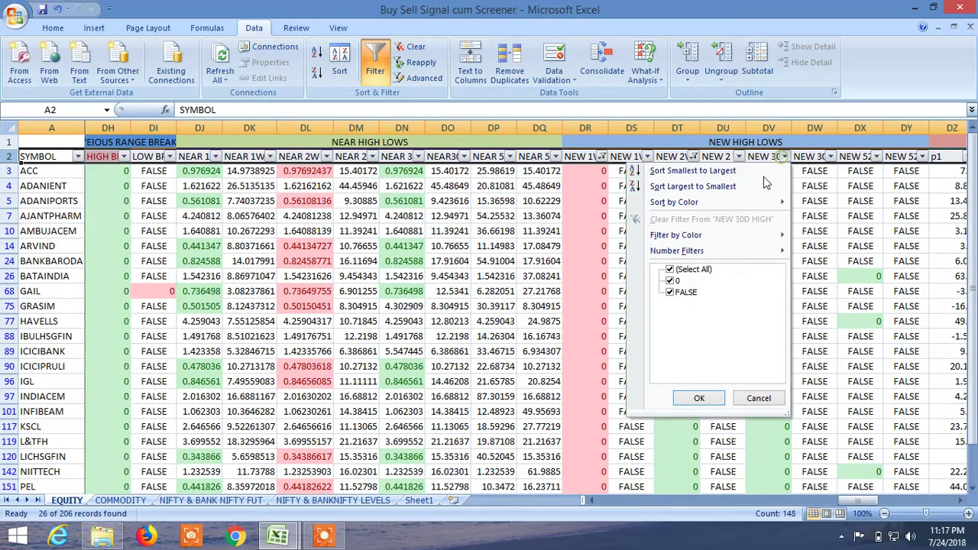
pyautogui.click(669, 293)
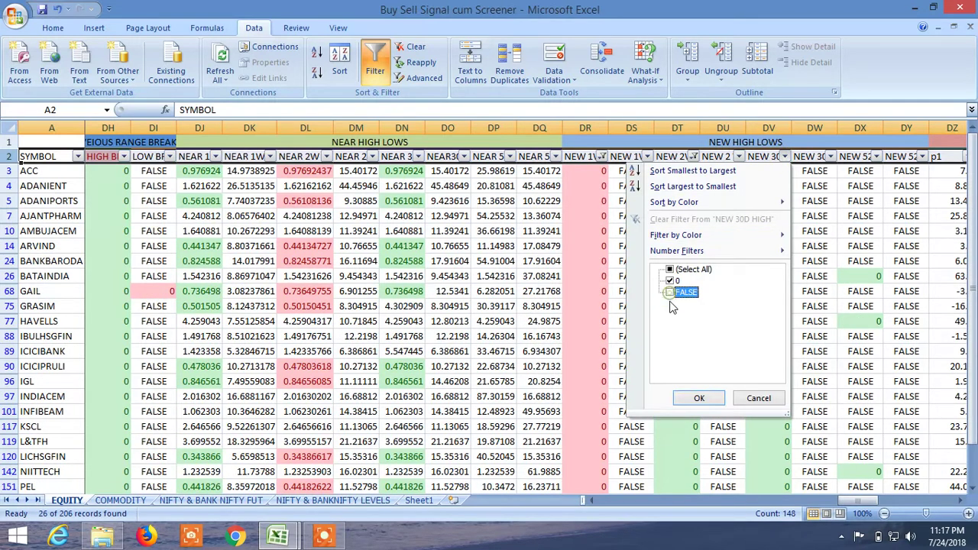
pyautogui.click(697, 398)
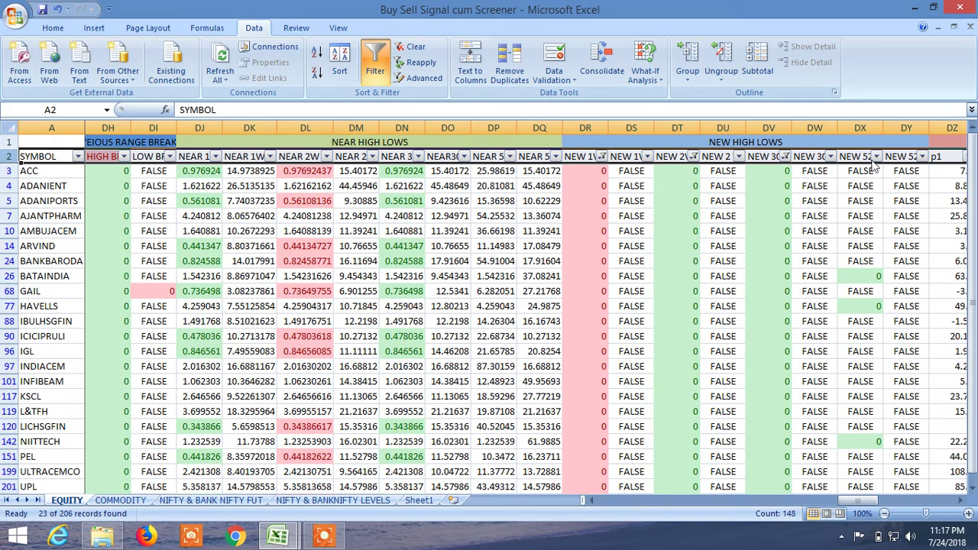
# Review the remaining stocks and filter the UP probability column to values greater than 70%
pyautogui.scroll(-2, 852, 255)
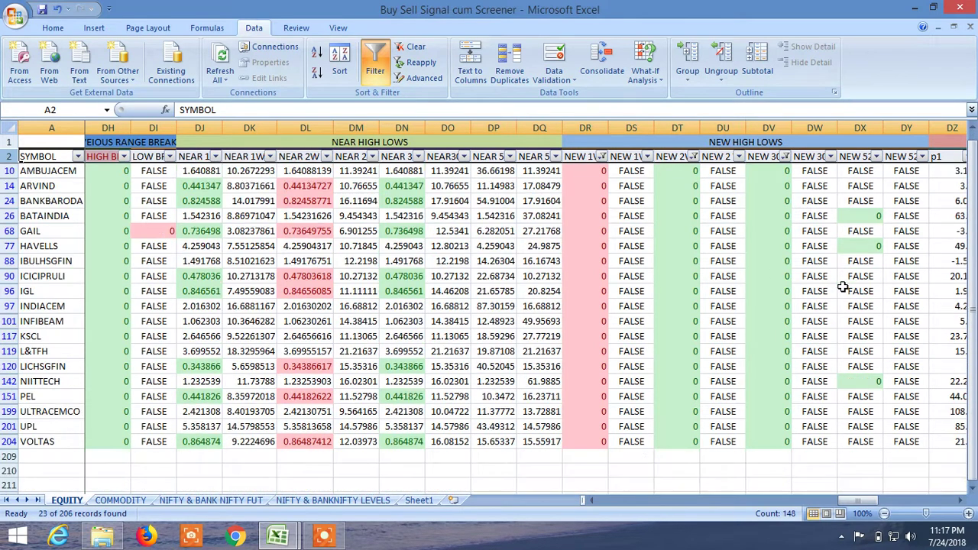
pyautogui.scroll(2, 842, 287)
pyautogui.scroll(1, 843, 287)
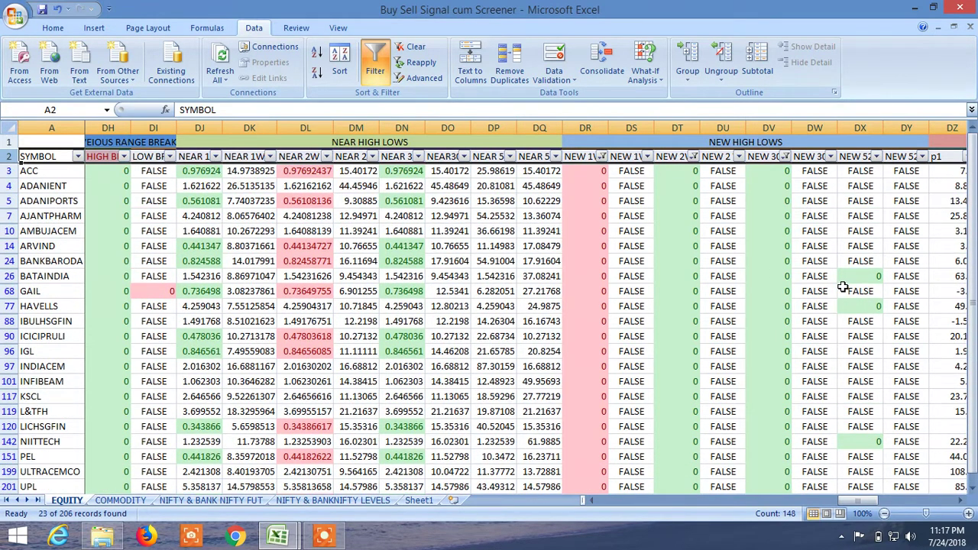
pyautogui.scroll(-2, 843, 286)
pyautogui.scroll(2, 843, 287)
pyautogui.moveTo(873, 501); pyautogui.dragTo(637, 491)
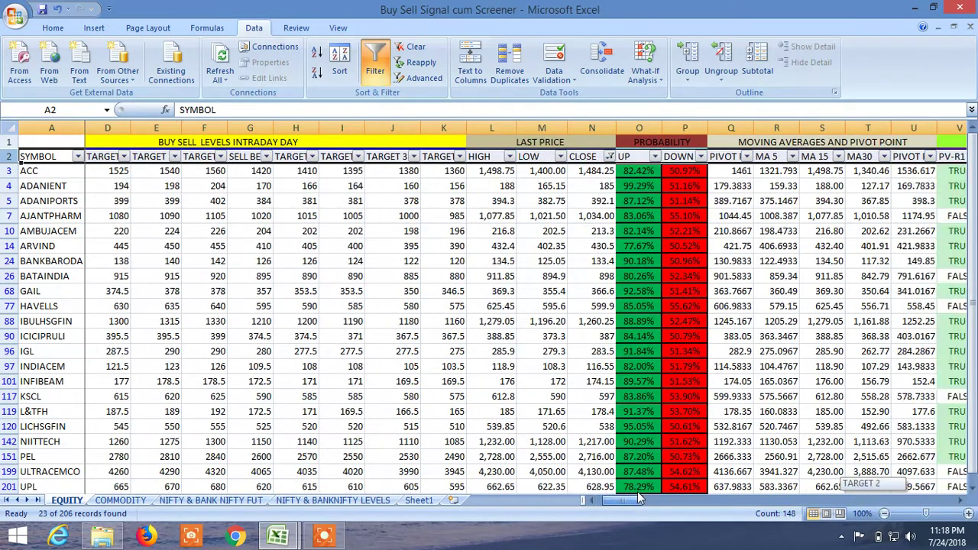
pyautogui.click(654, 157)
pyautogui.moveTo(573, 254)
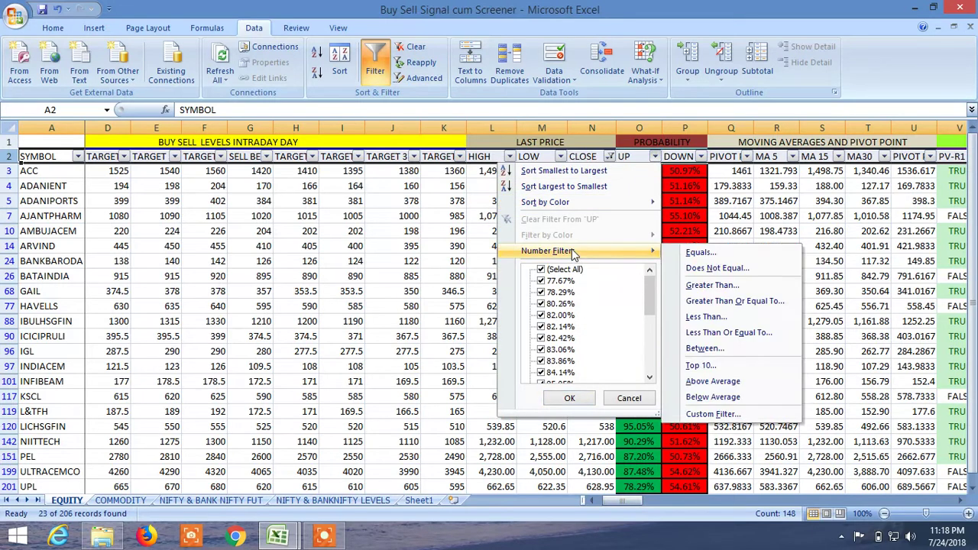
pyautogui.click(672, 289)
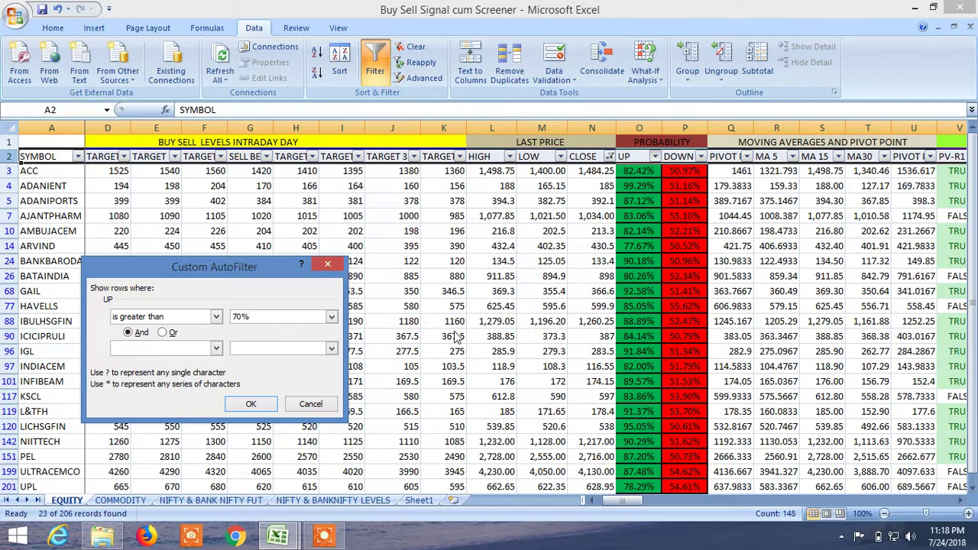
pyautogui.click(251, 403)
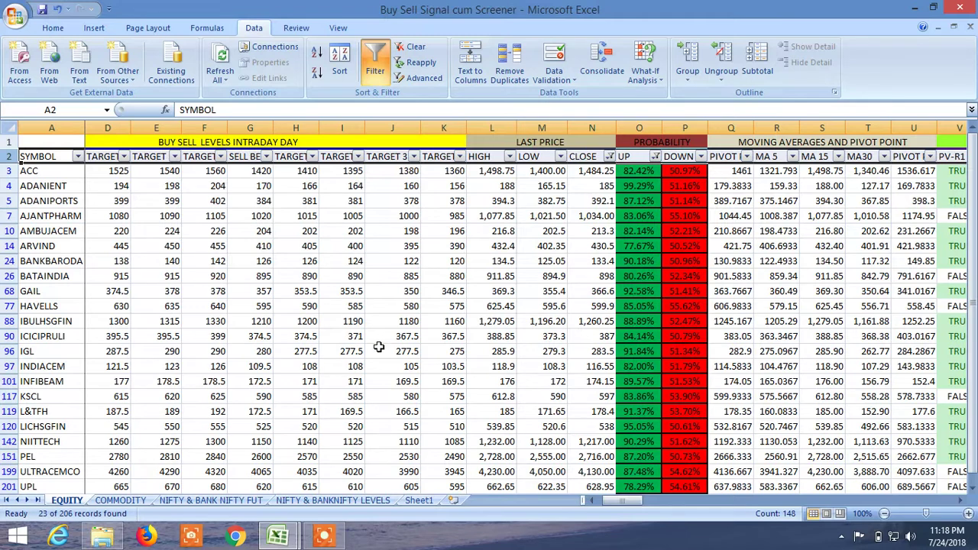
# Tighten the filter on the UP probability column to values greater than 85%
pyautogui.scroll(-2, 378, 347)
pyautogui.scroll(1, 378, 347)
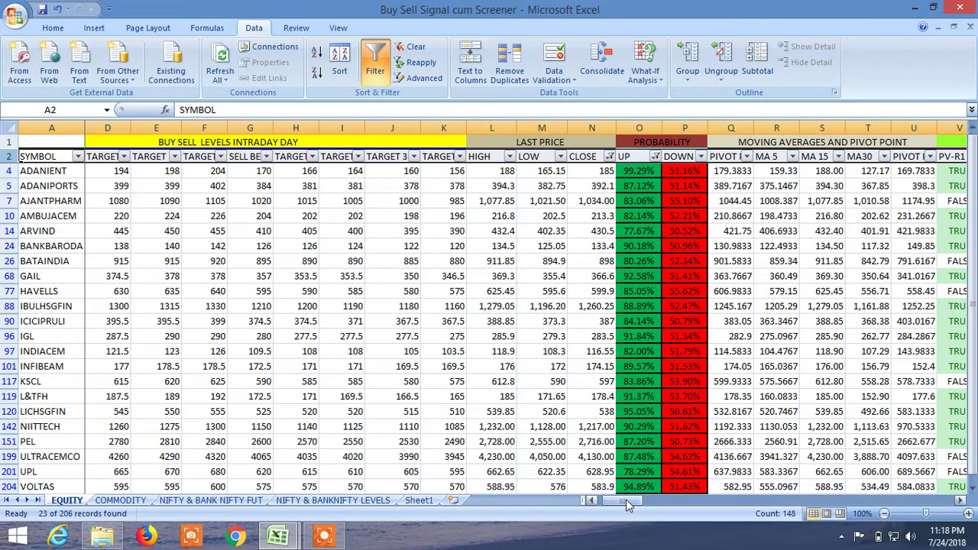
pyautogui.moveTo(625, 500); pyautogui.dragTo(602, 503)
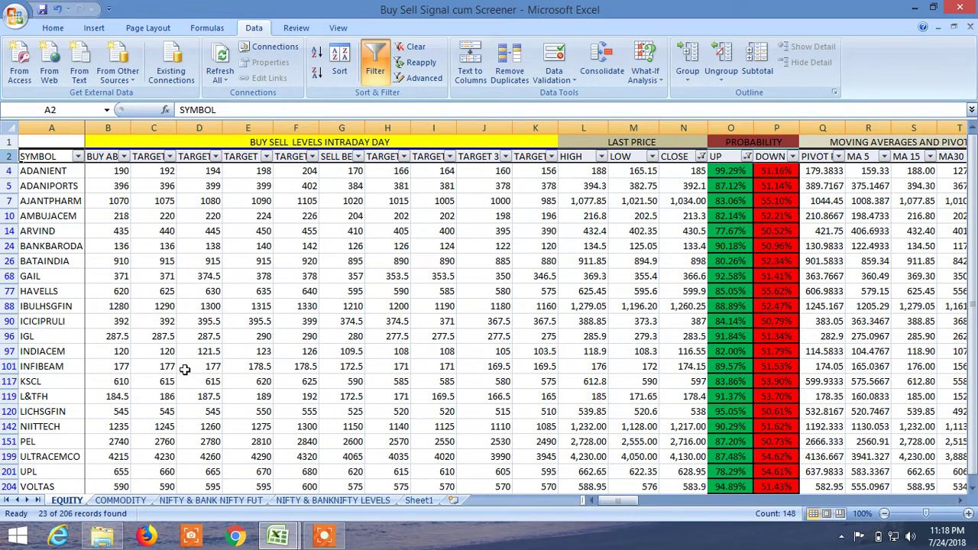
pyautogui.scroll(1, 185, 370)
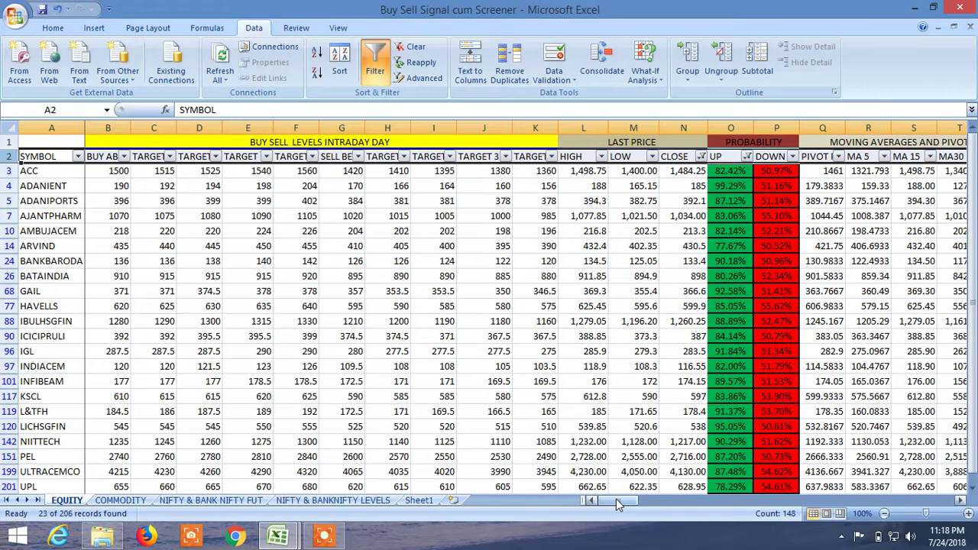
pyautogui.click(746, 157)
pyautogui.moveTo(641, 256)
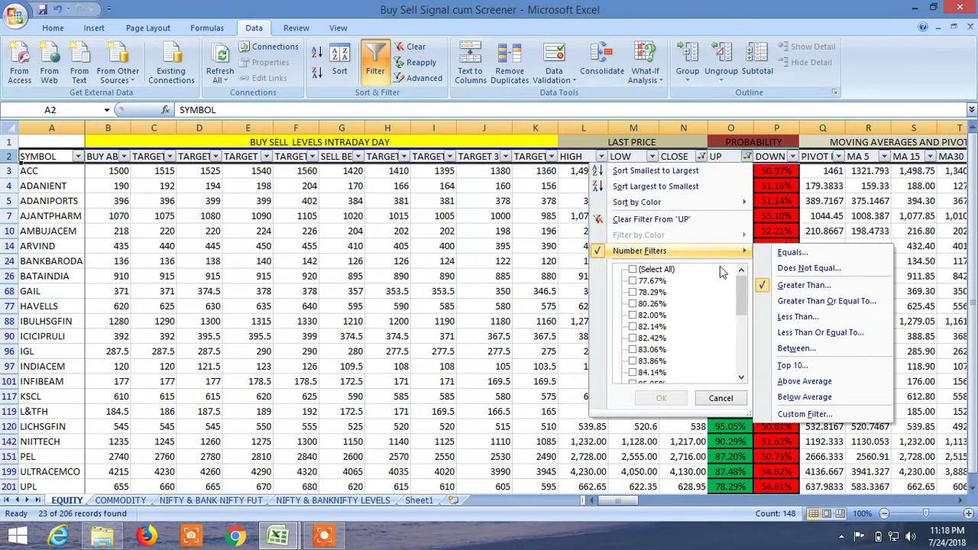
pyautogui.click(806, 287)
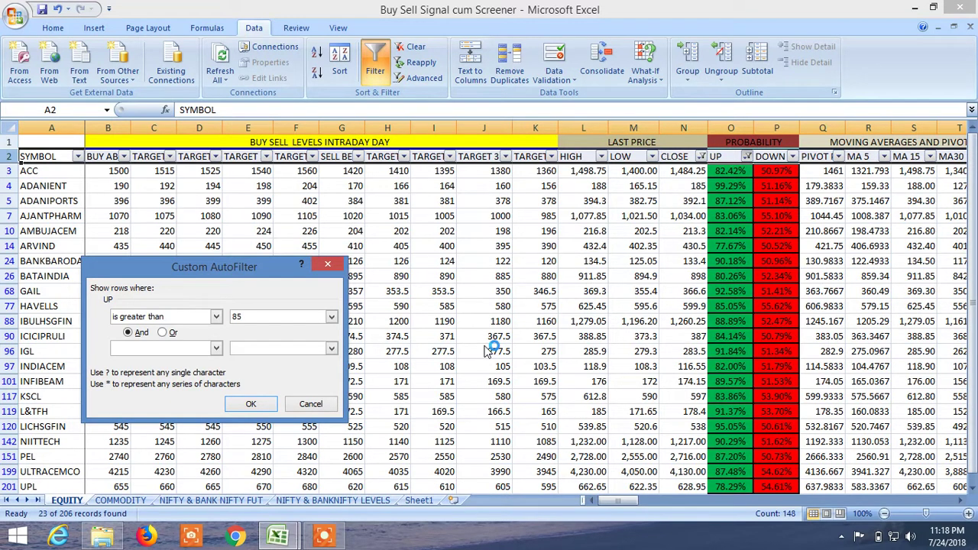
pyautogui.click(255, 405)
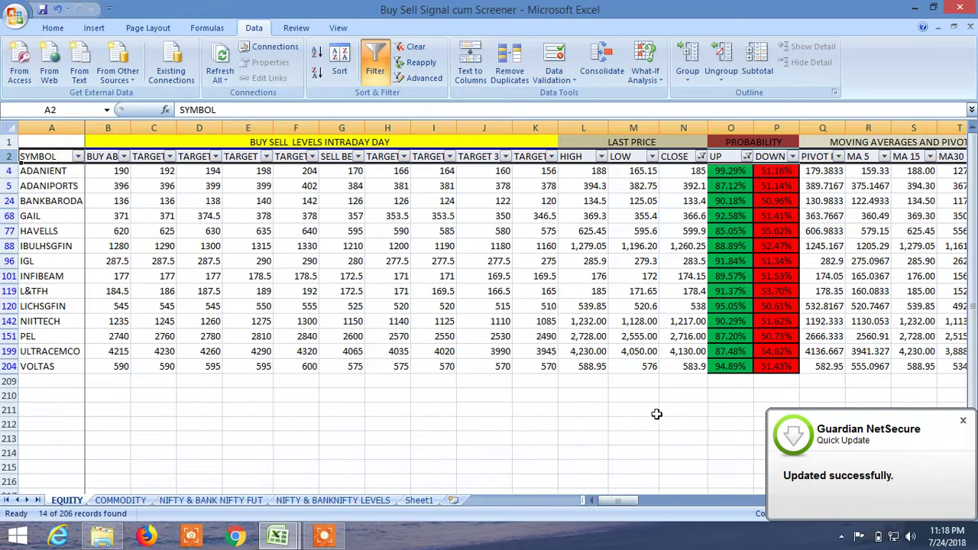
# Filter the R1-R2 column of the swing trade LTP position section to show only TRUE
pyautogui.moveTo(632, 500); pyautogui.dragTo(705, 487)
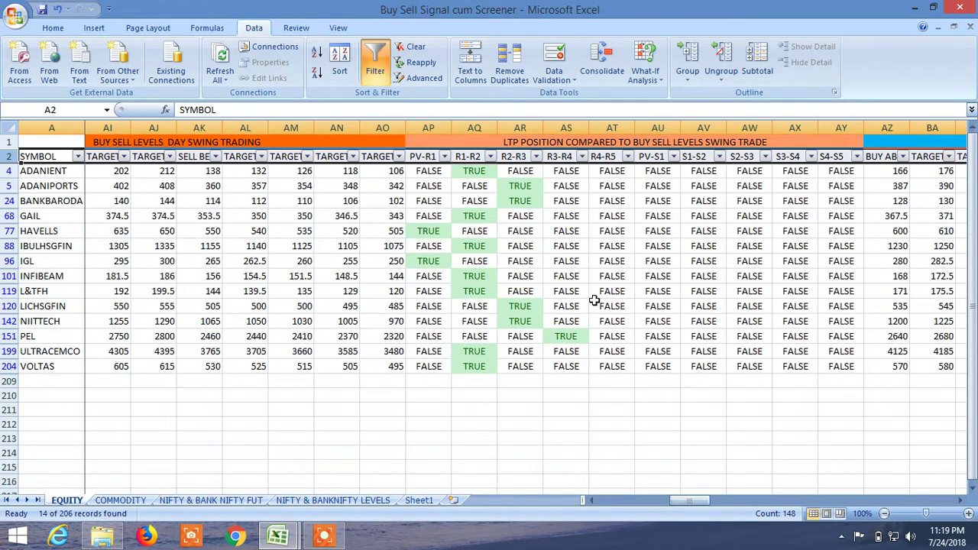
pyautogui.click(490, 156)
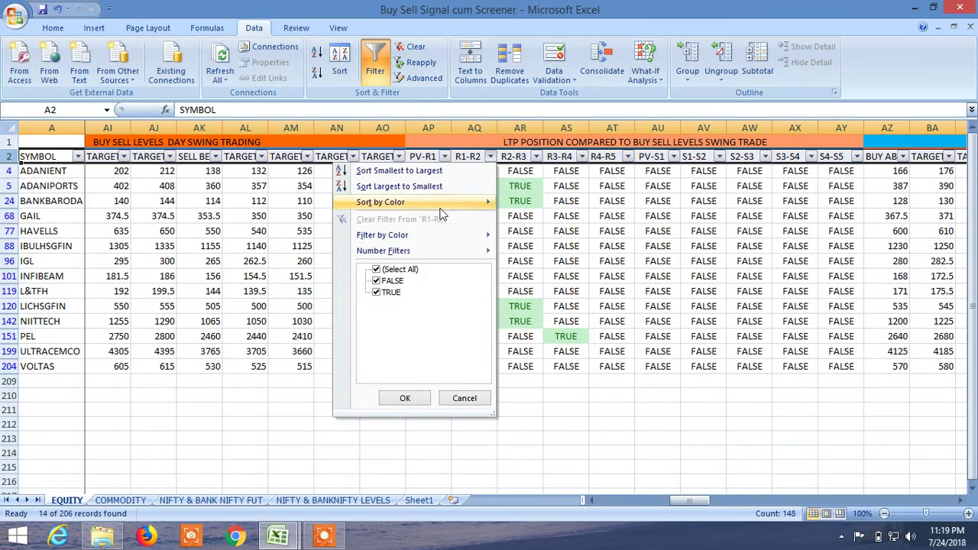
pyautogui.click(376, 281)
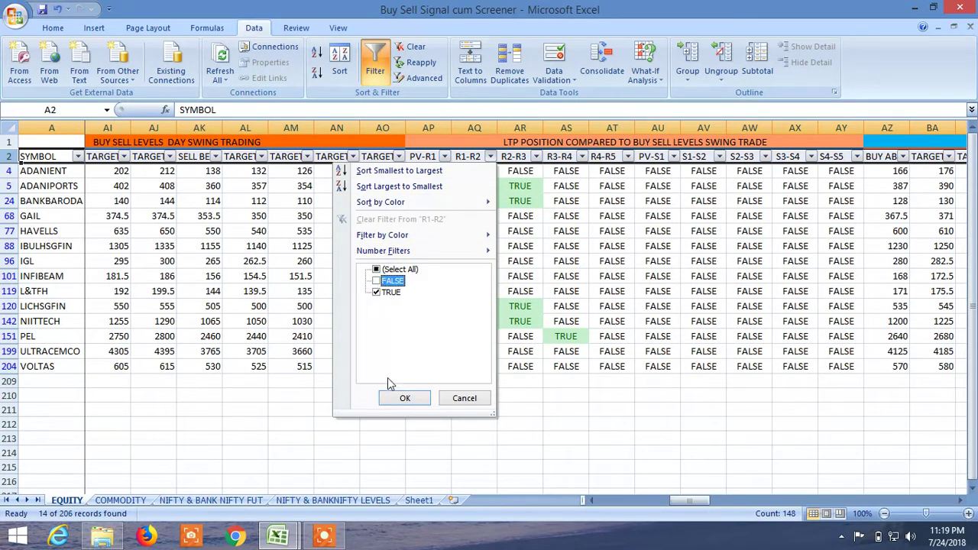
pyautogui.click(404, 398)
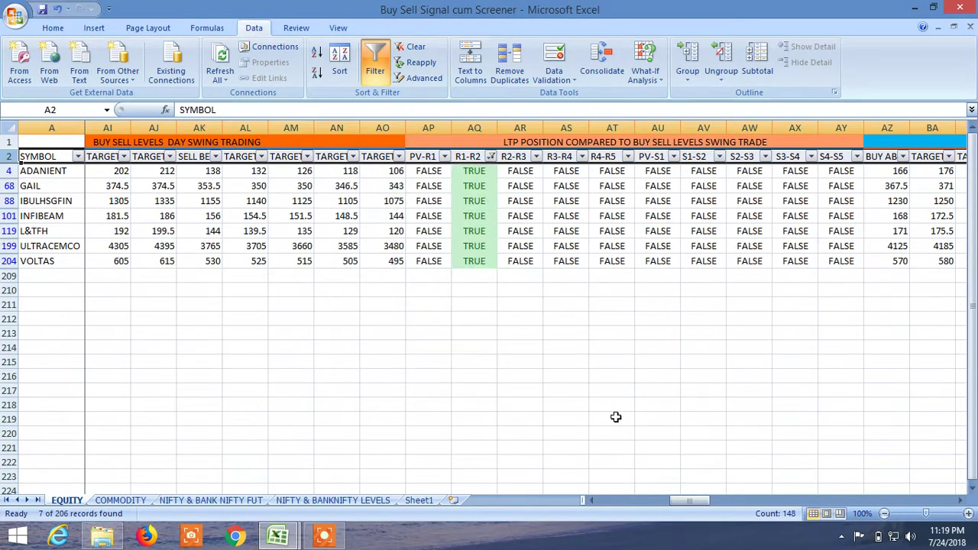
# Filter the R2-R3 column of the positional trade LTP position section to show only TRUE
pyautogui.moveTo(683, 502); pyautogui.dragTo(724, 501)
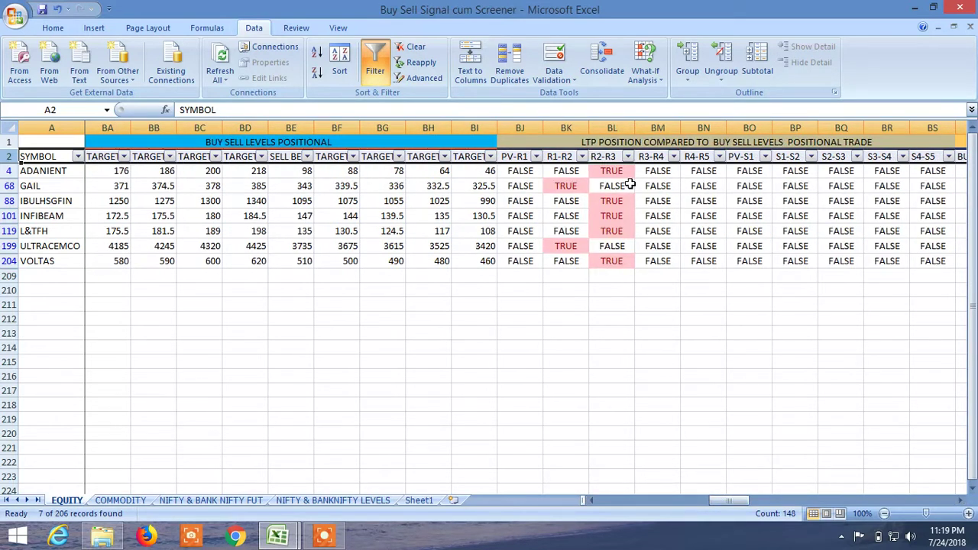
pyautogui.click(628, 156)
pyautogui.click(513, 291)
pyautogui.click(513, 281)
pyautogui.click(537, 395)
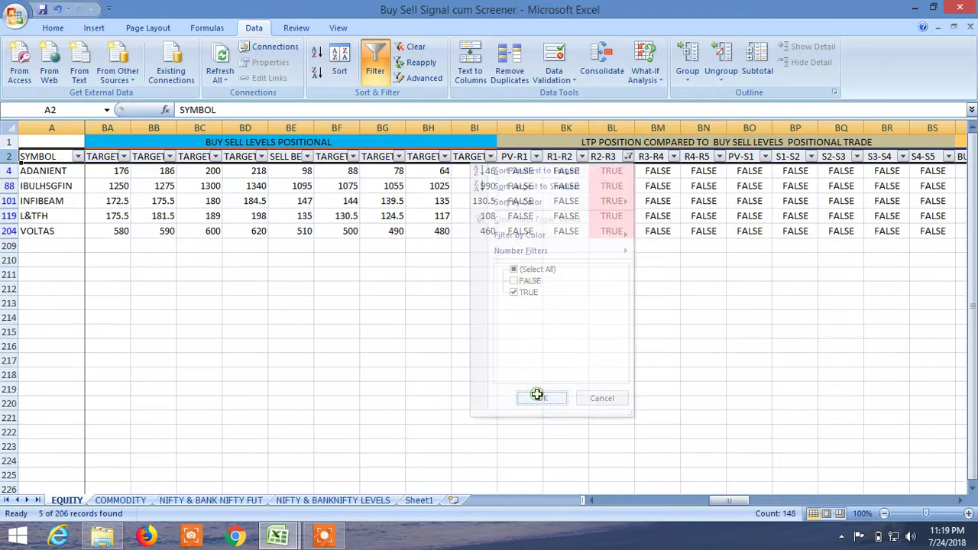
# Go through the shortlisted symbols one by one, from ADANIENT down to VOLTAS
pyautogui.moveTo(742, 502); pyautogui.dragTo(615, 502)
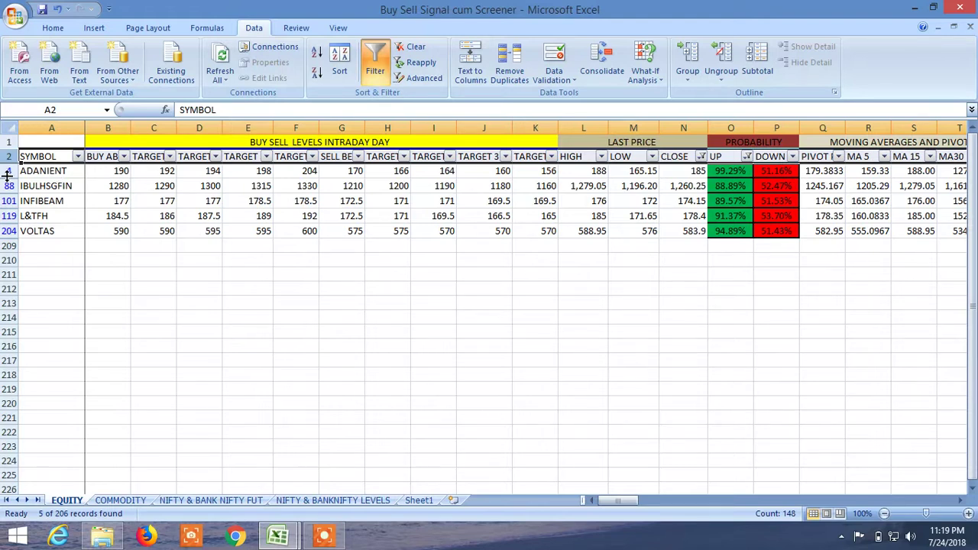
pyautogui.click(48, 172)
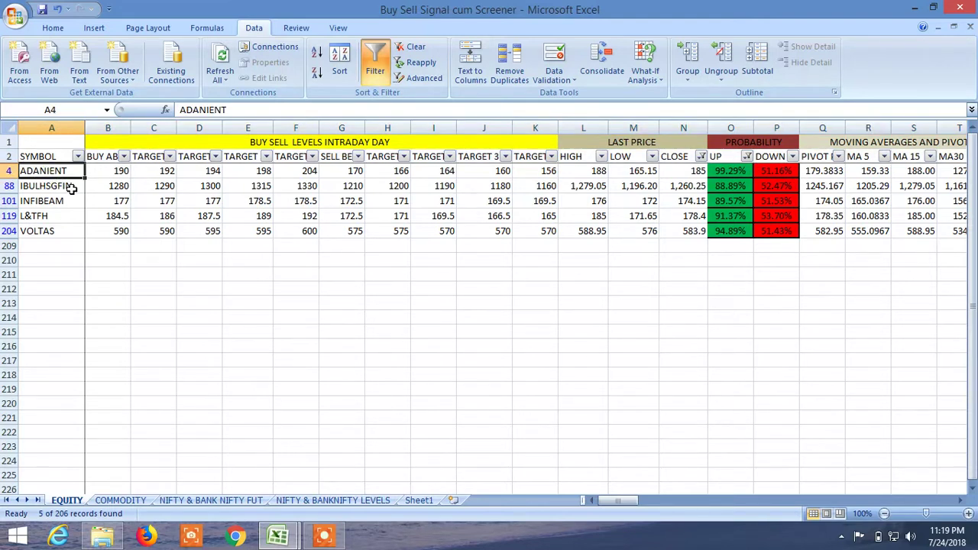
pyautogui.click(56, 187)
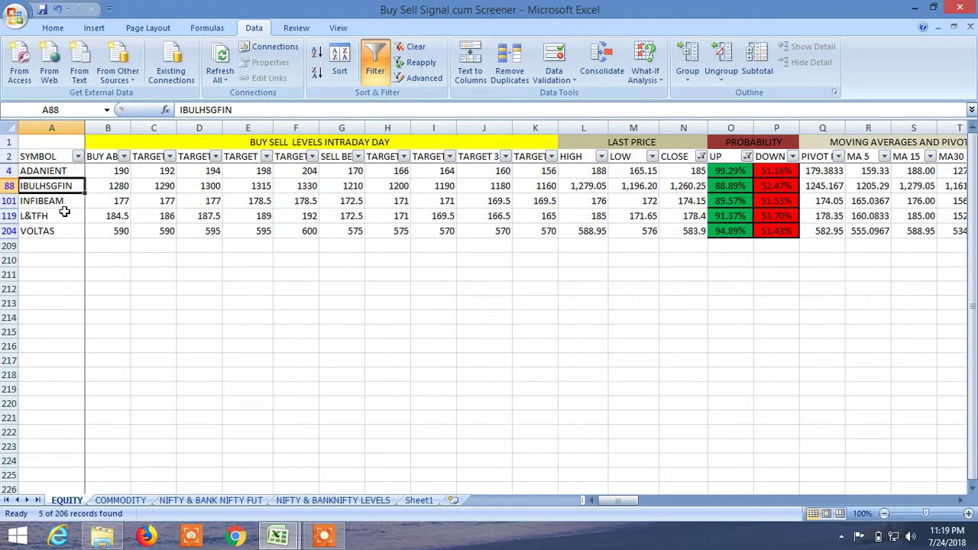
pyautogui.click(53, 203)
pyautogui.click(50, 216)
pyautogui.click(49, 233)
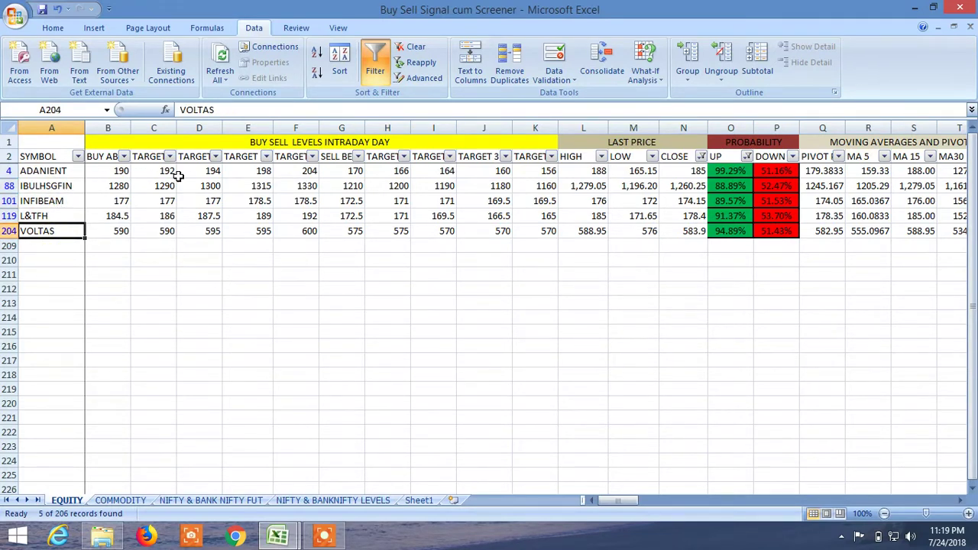
# Examine ADANIENT's intraday buy level and targets, followed by its sell level and downside targets
pyautogui.click(113, 174)
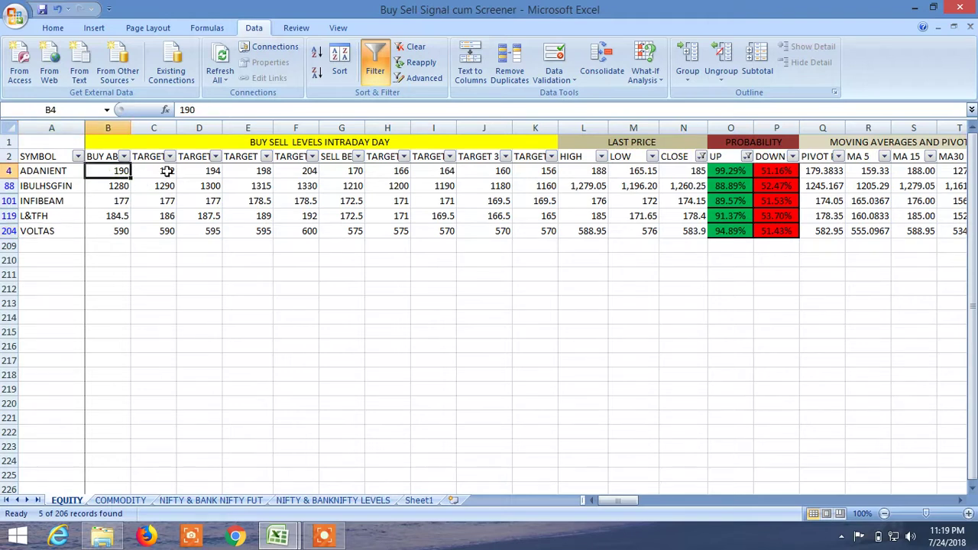
pyautogui.click(154, 171)
pyautogui.click(199, 171)
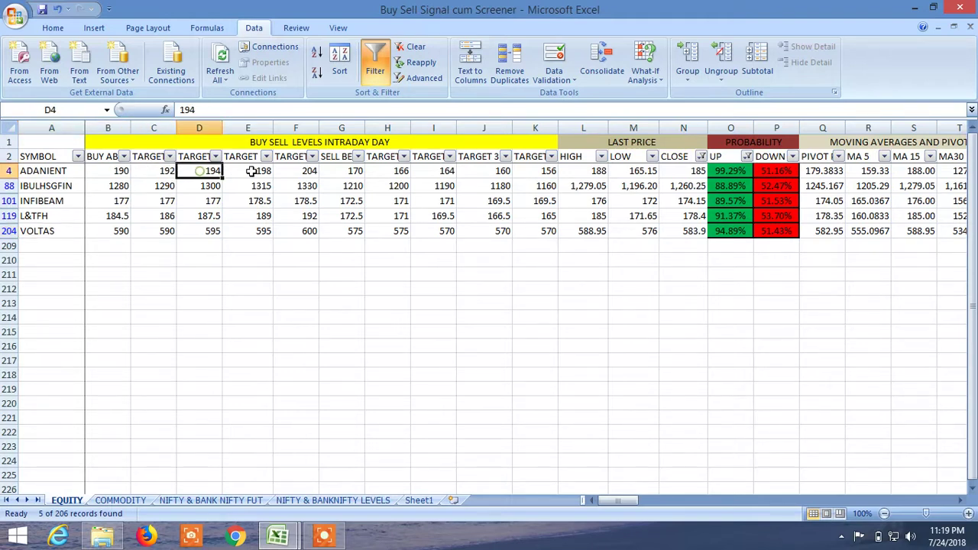
pyautogui.click(251, 171)
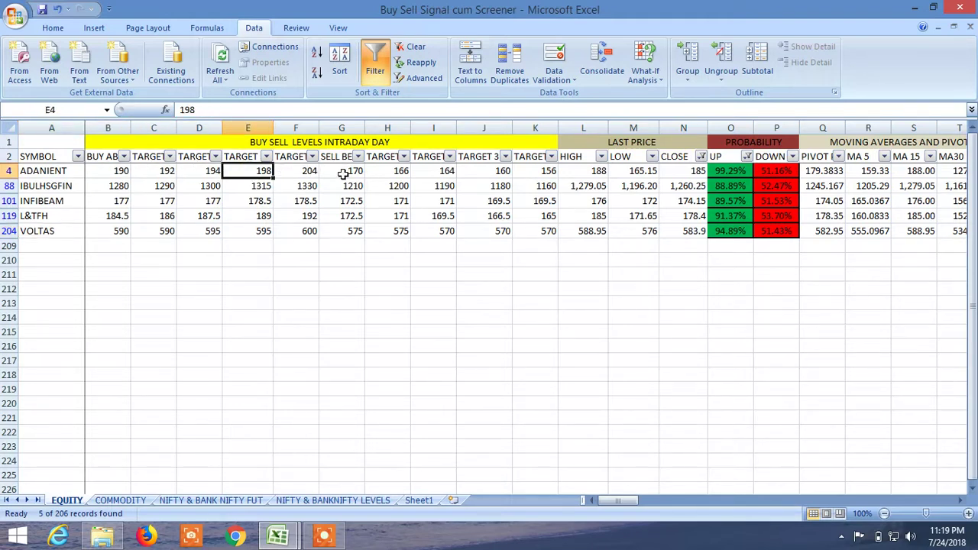
pyautogui.click(342, 173)
pyautogui.click(383, 171)
pyautogui.click(434, 171)
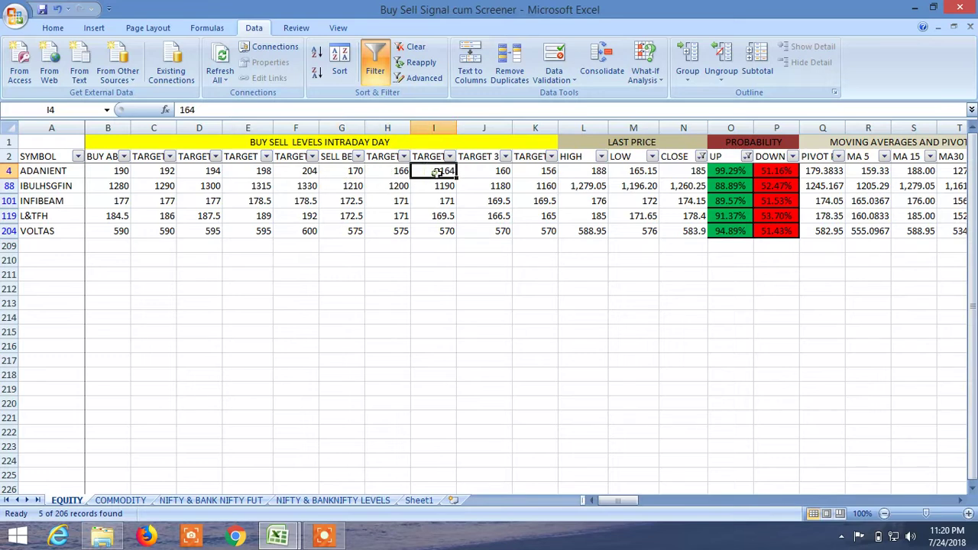
pyautogui.click(475, 172)
pyautogui.click(534, 171)
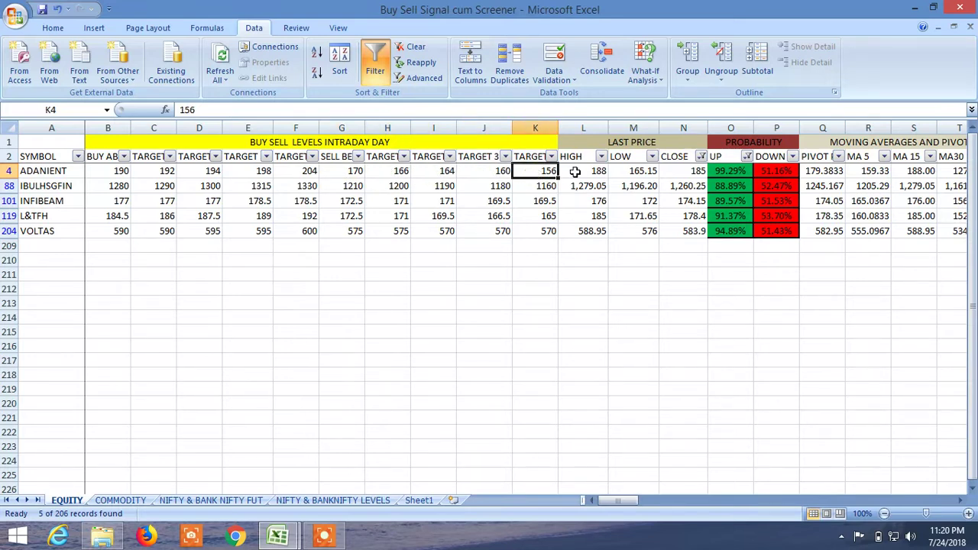
# Check ADANIENT's last high, low and close prices
pyautogui.click(576, 172)
pyautogui.click(579, 214)
pyautogui.click(584, 172)
pyautogui.click(640, 172)
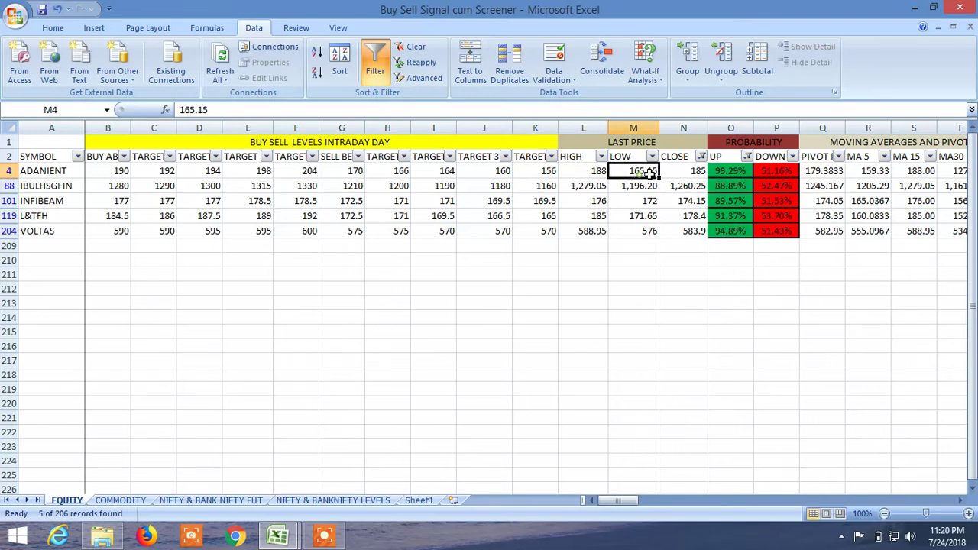
pyautogui.click(687, 173)
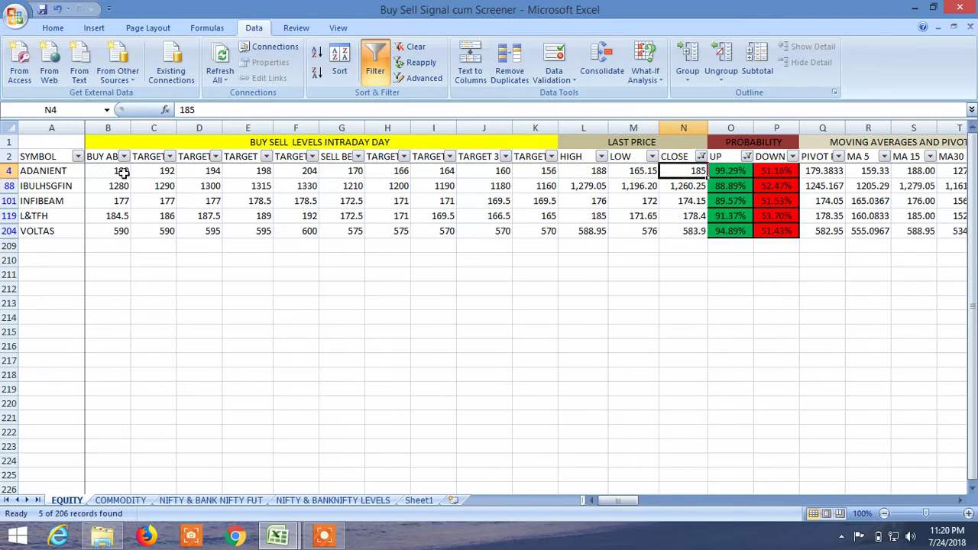